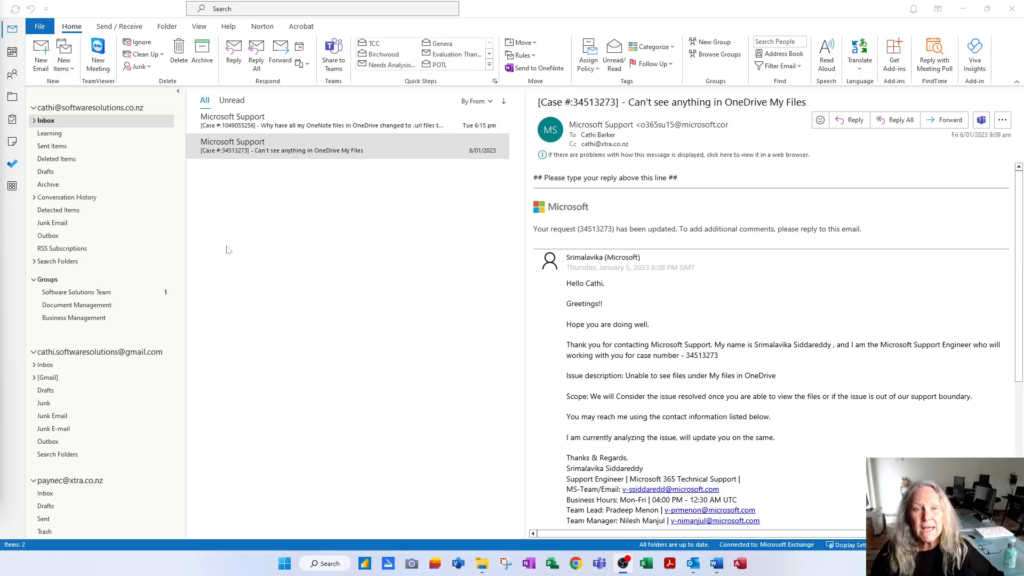
Step: Create a new contact group in the contacts area and name it "Steering Group"
left_click(12, 74)
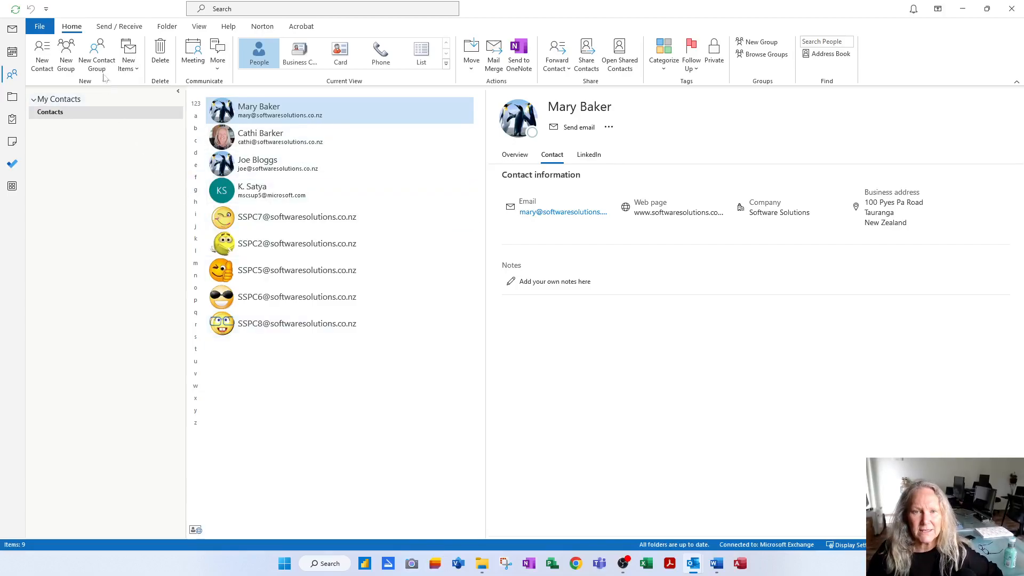
left_click(98, 59)
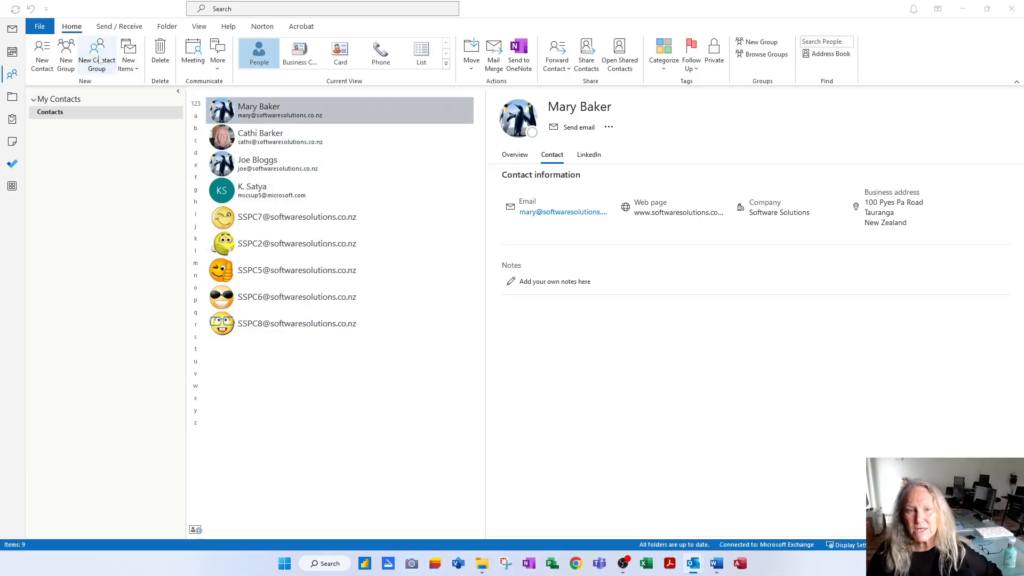
left_click_drag(0, 5, 452, 79)
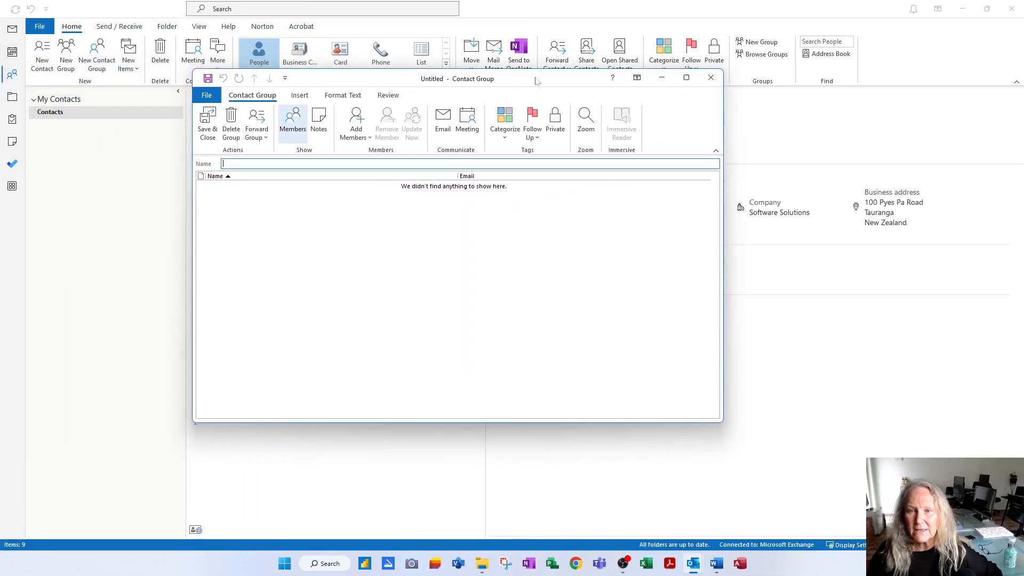
double_click(535, 81)
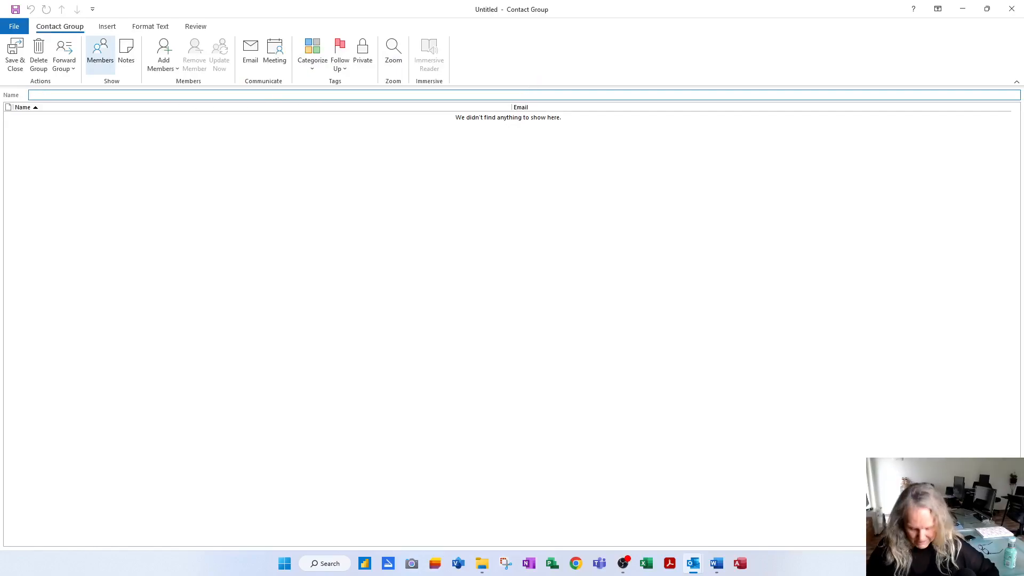
type("Steering Gr")
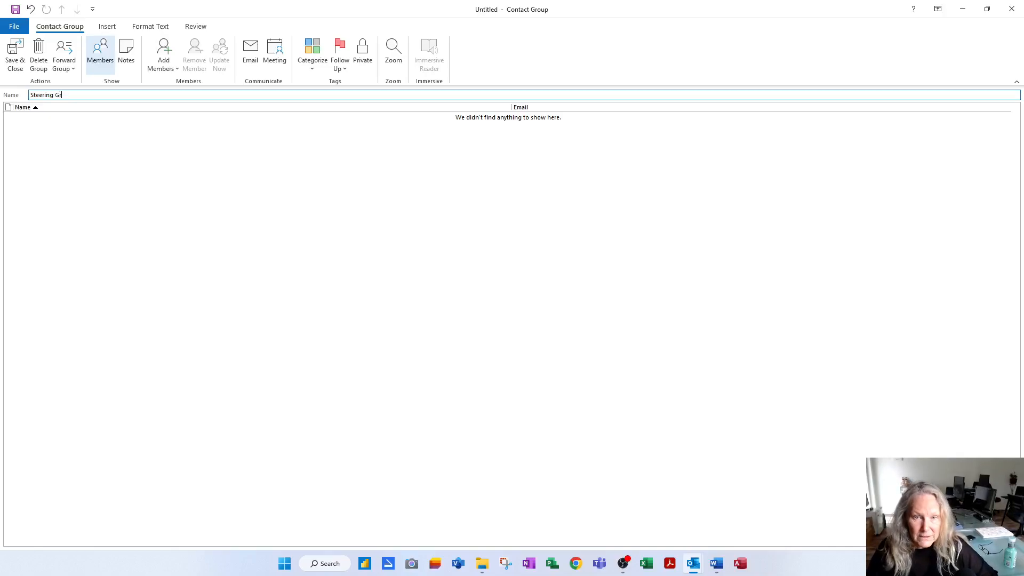
type("oup")
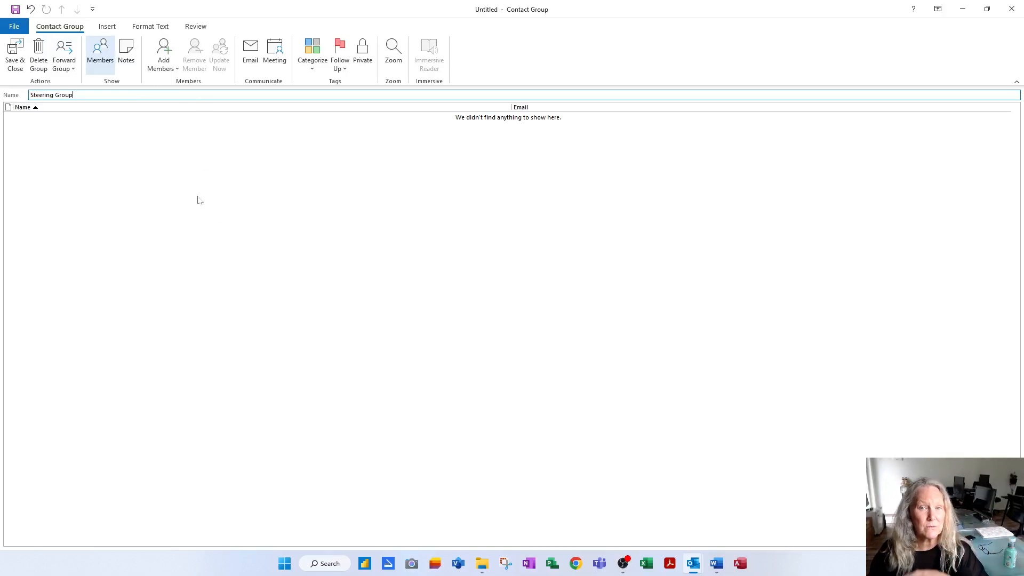
Step: Add the first, third, fourth and fifth listed Outlook contacts as members of the group, and save and close it
left_click(165, 66)
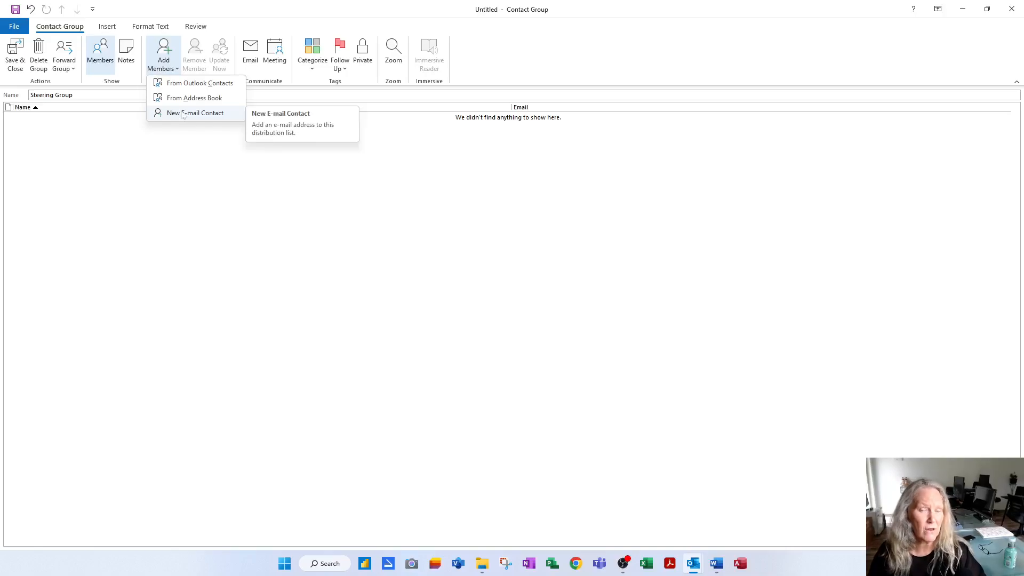
left_click(195, 83)
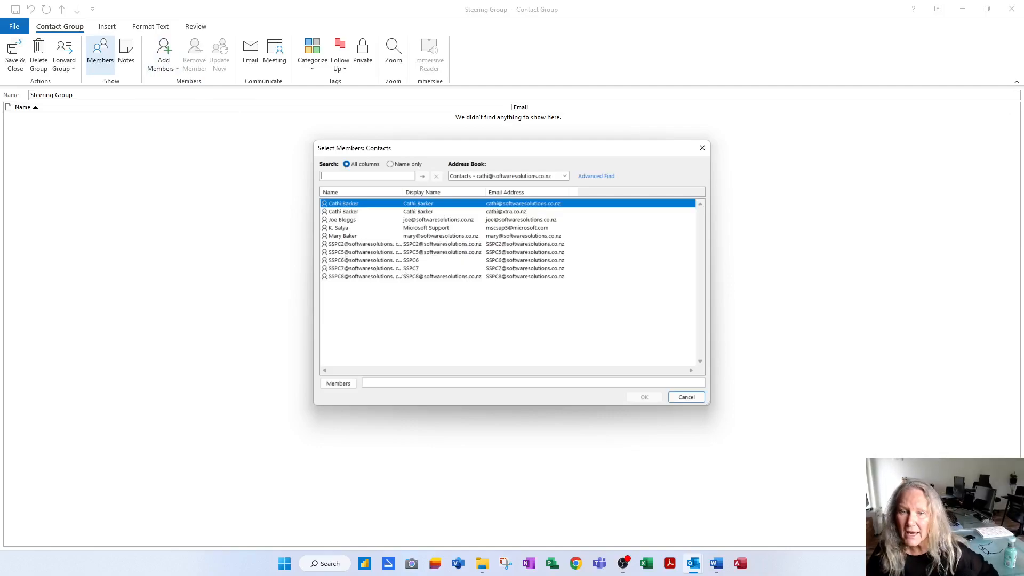
left_click(352, 222)
left_click(345, 228, "ctrl")
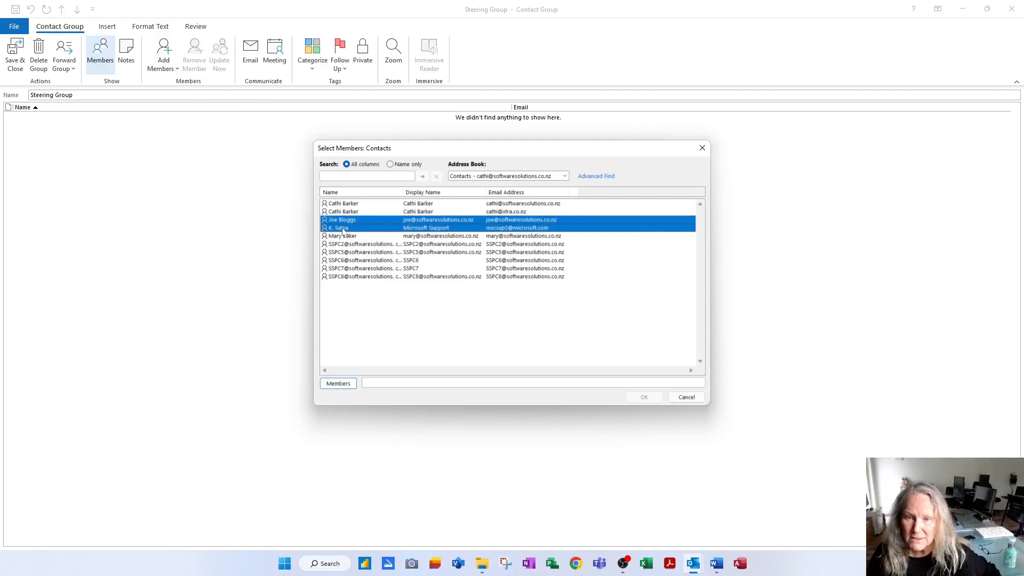
left_click(362, 237, "ctrl")
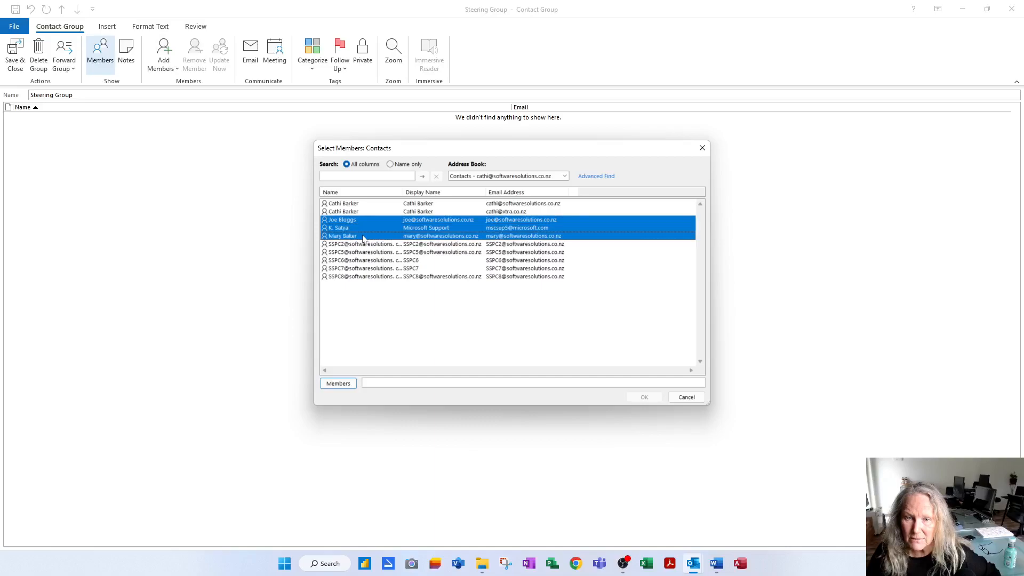
left_click(351, 205, "ctrl")
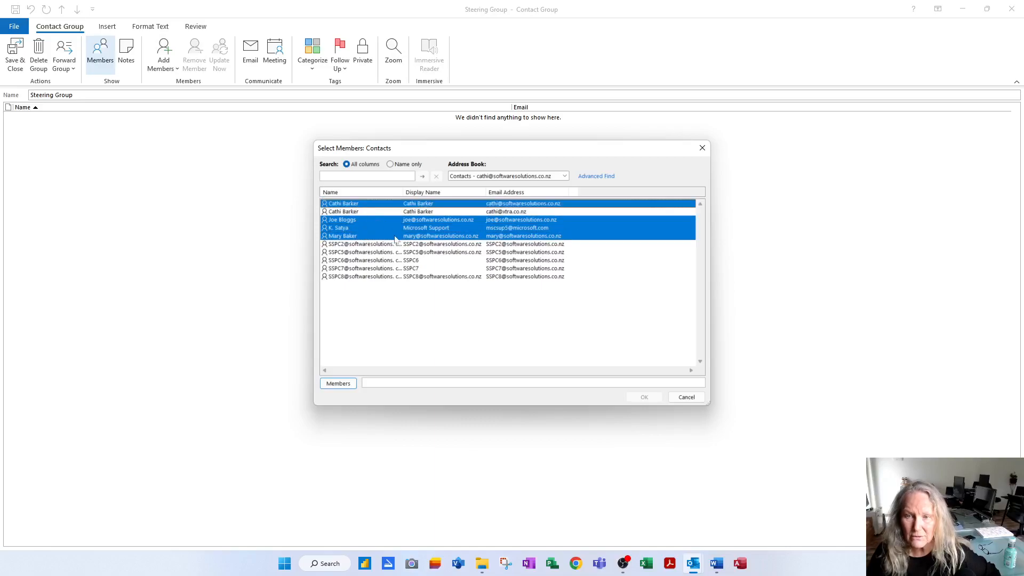
left_click(344, 384)
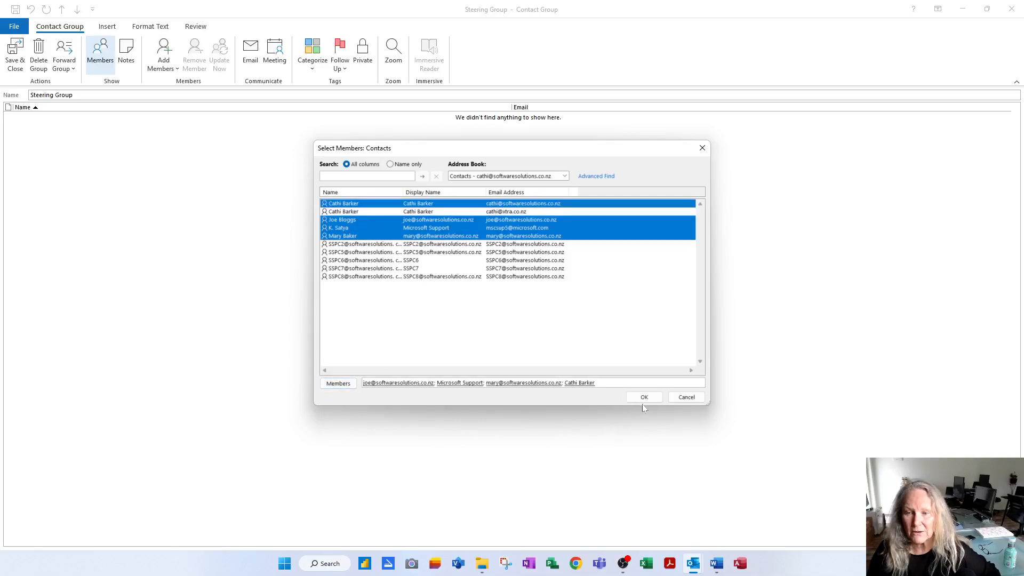
left_click(644, 397)
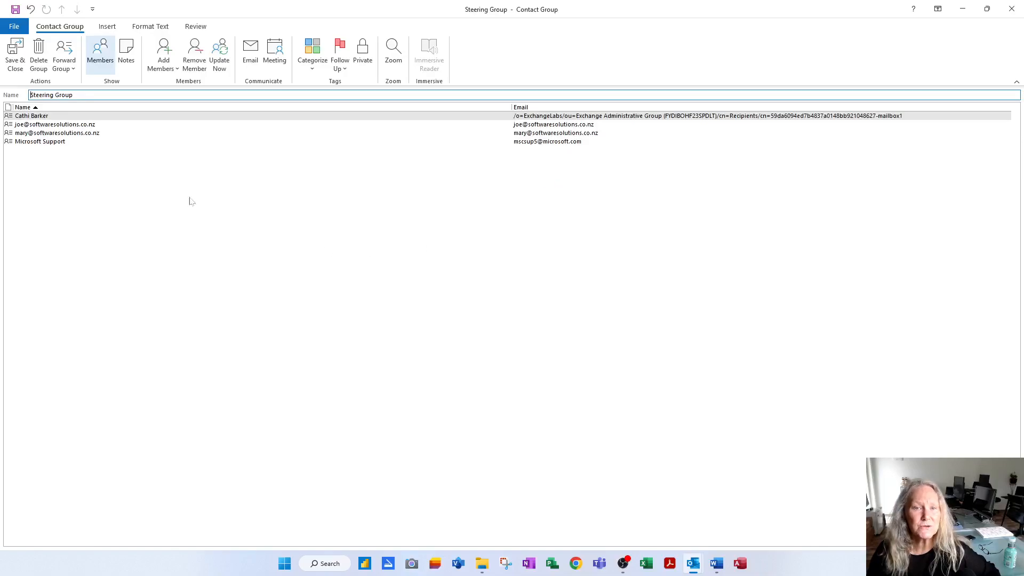
left_click(18, 69)
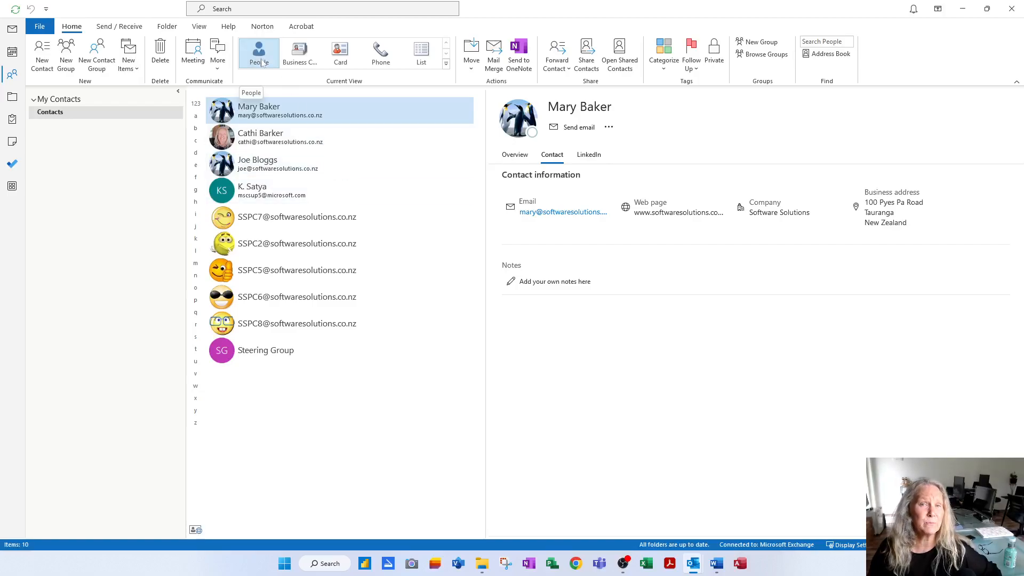
Step: Show the contacts as business cards and start a new email addressed to the Steering Group
left_click(292, 60)
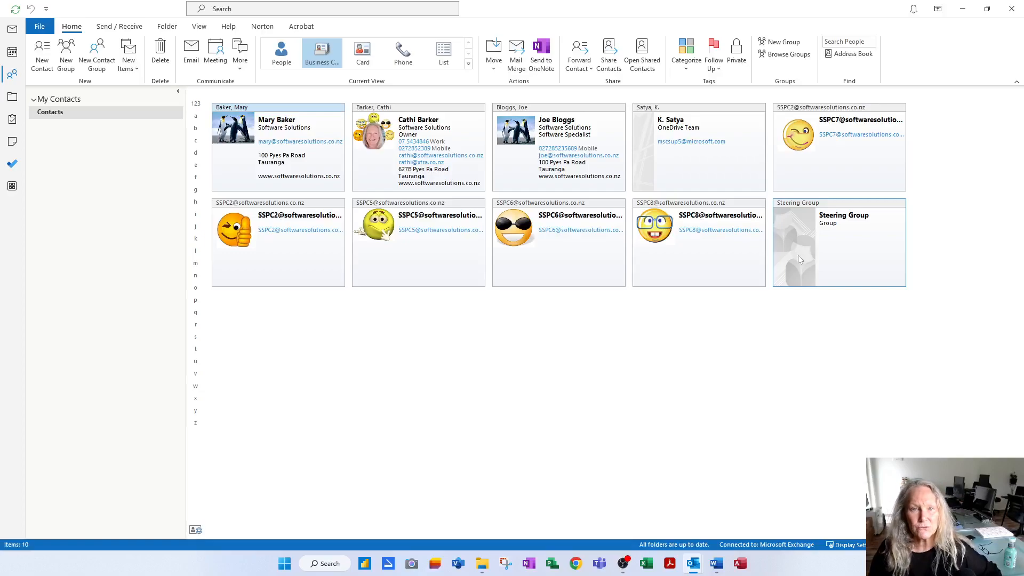
left_click(838, 259)
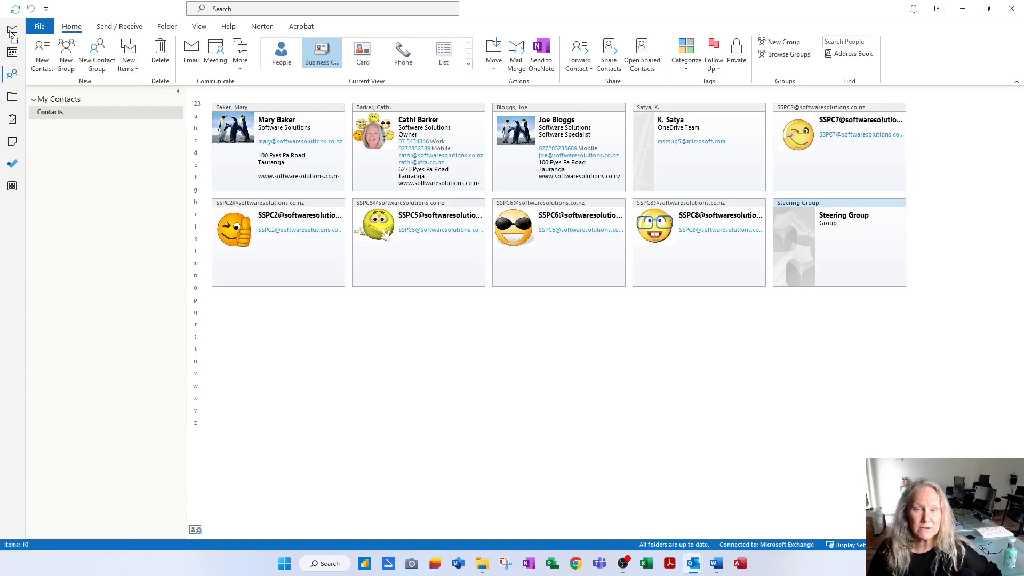
left_click_drag(10, 30, 9, 31)
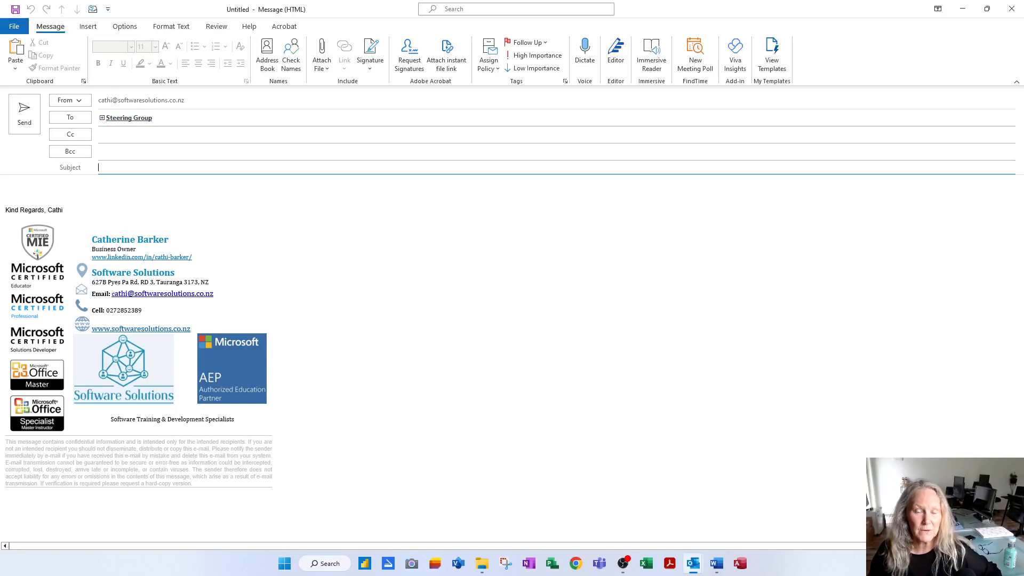
Step: Expand the Steering Group recipient in the message into its individual members
left_click(104, 120)
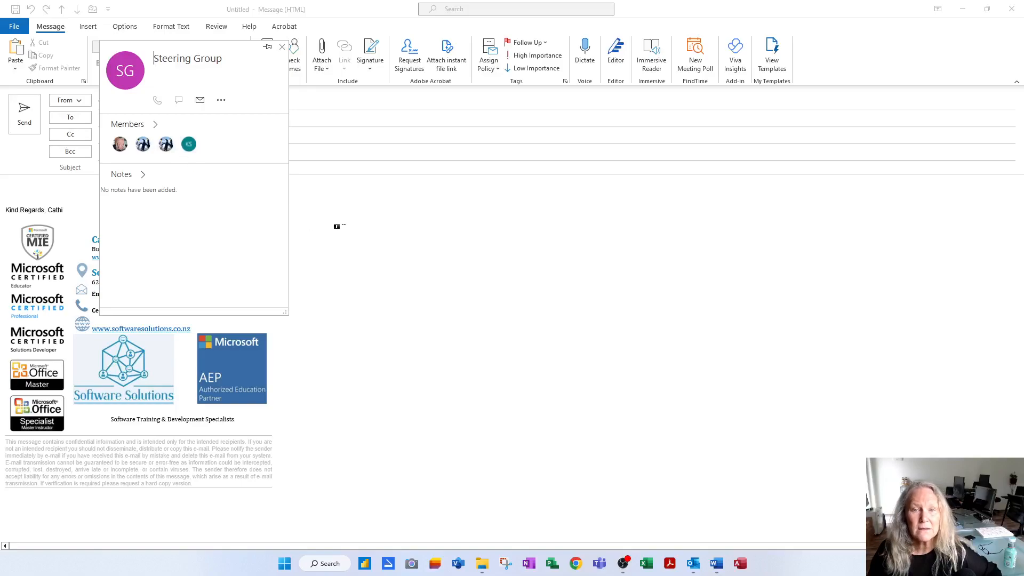
left_click(328, 225)
left_click(102, 118)
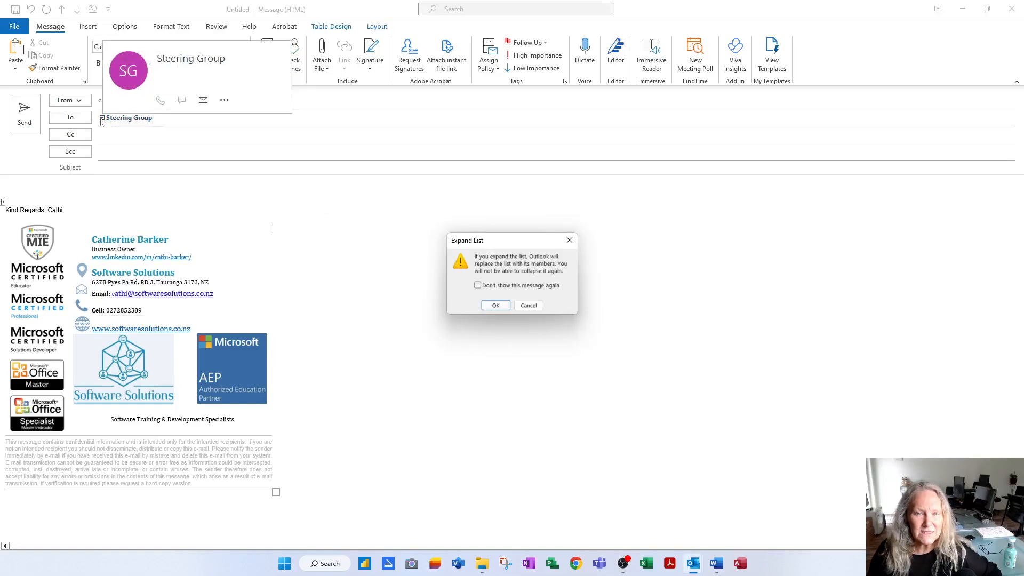
left_click(499, 308)
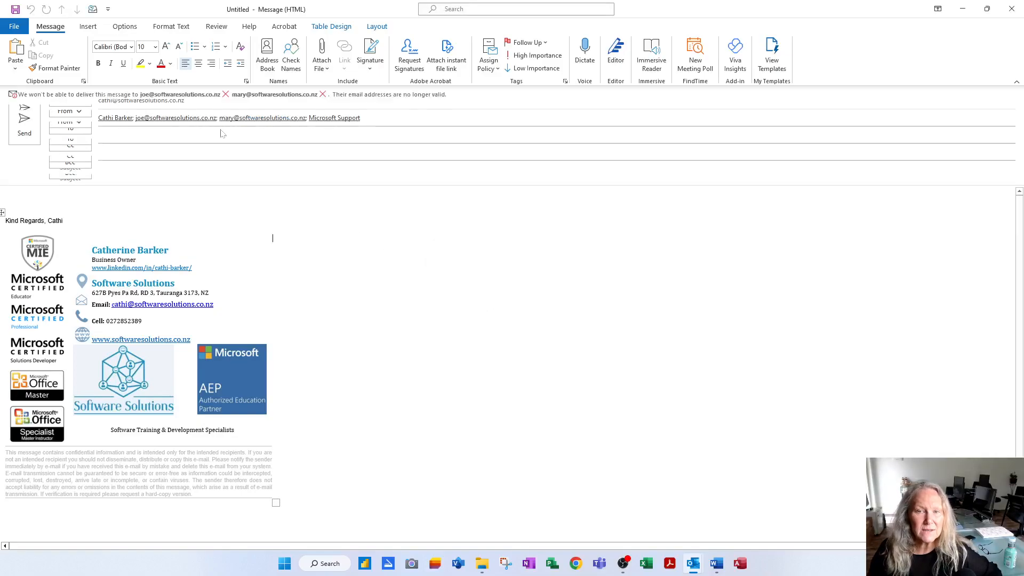
Step: Delete the expanded individual recipients from the message's To line
left_click(361, 129)
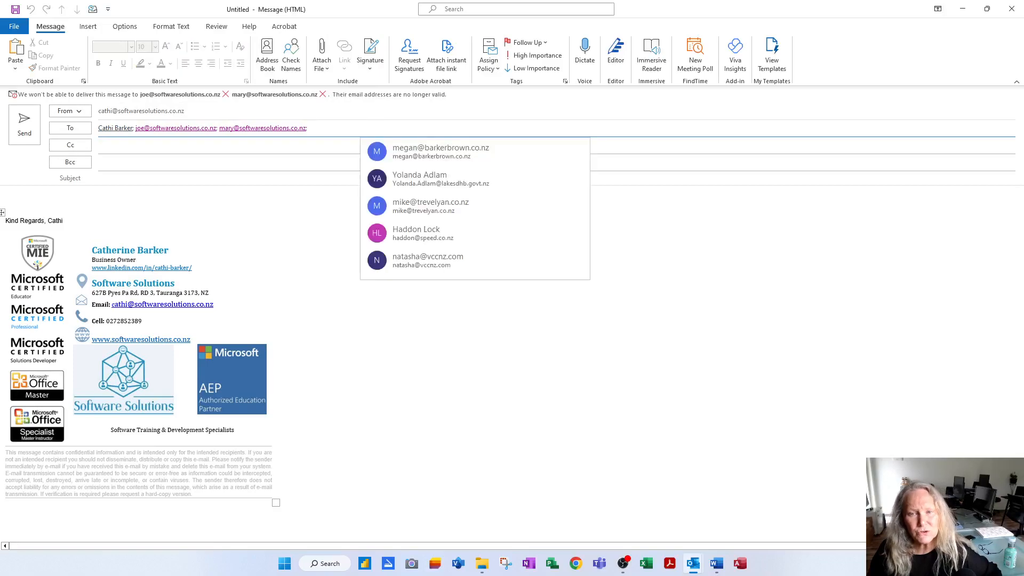
key("BackSpace")
key("BackSpace")
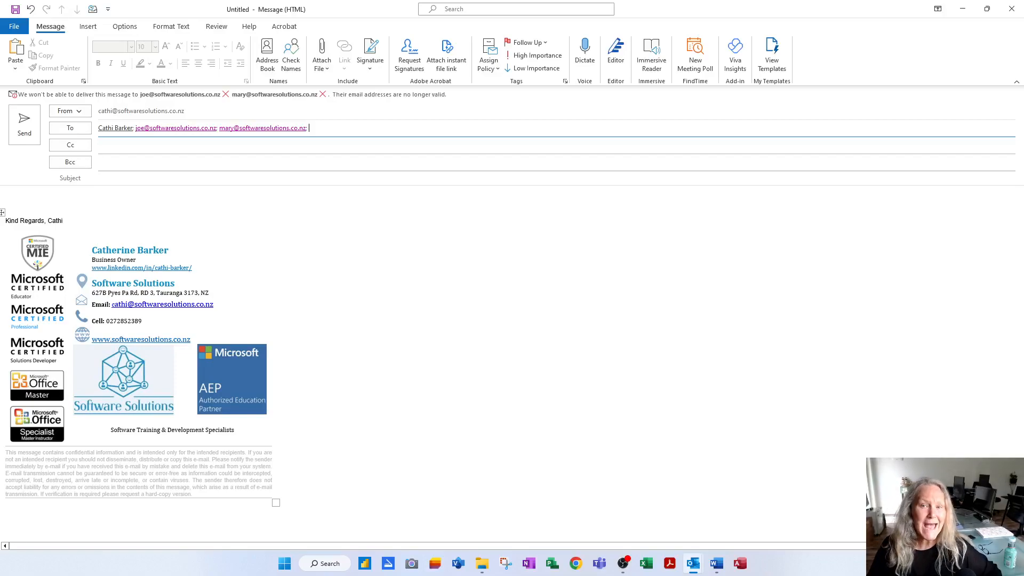
key("BackSpace")
key("BackSpace")
key("BackSpace")
key("BackSpace")
key("BackSpace")
key("BackSpace")
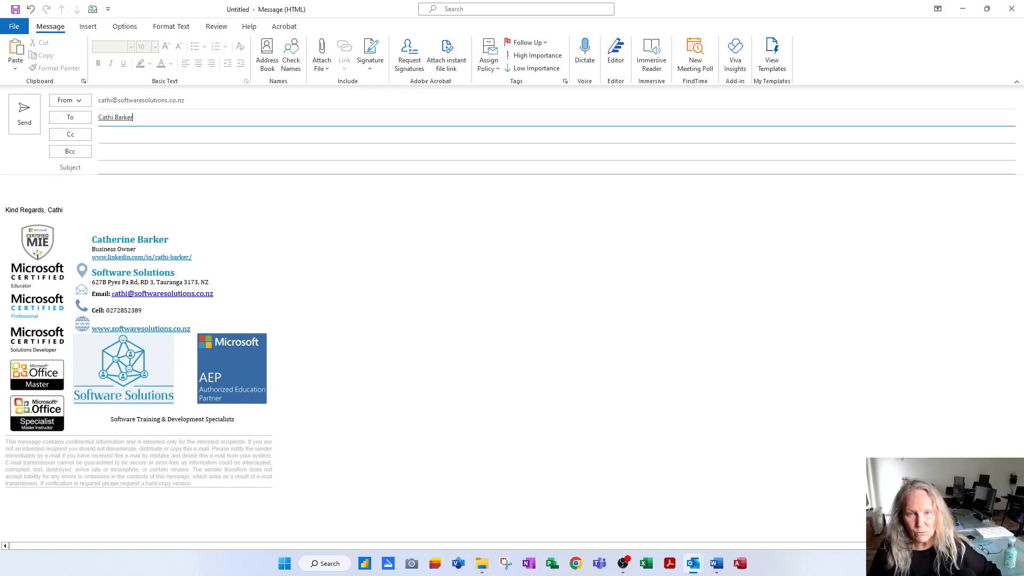
Step: Enter Steering Group as the message recipient from the name suggestions, and close the message without saving it
type("steer")
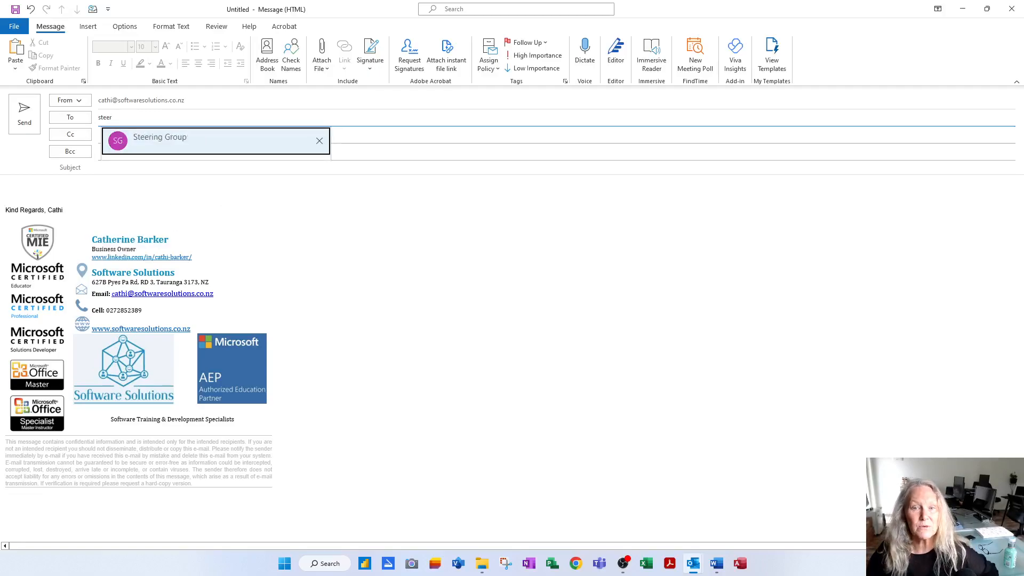
left_click(191, 152)
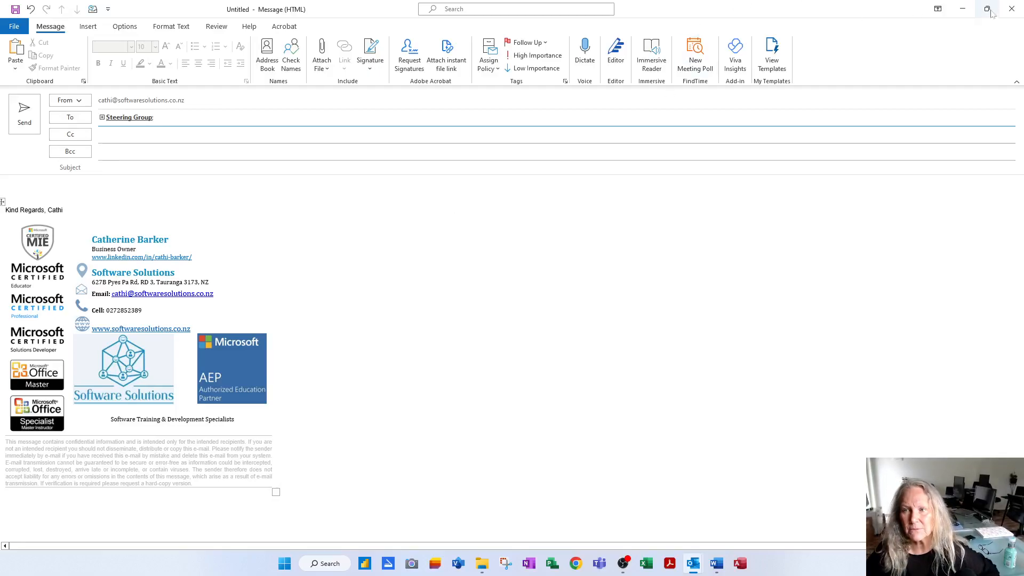
left_click(1011, 11)
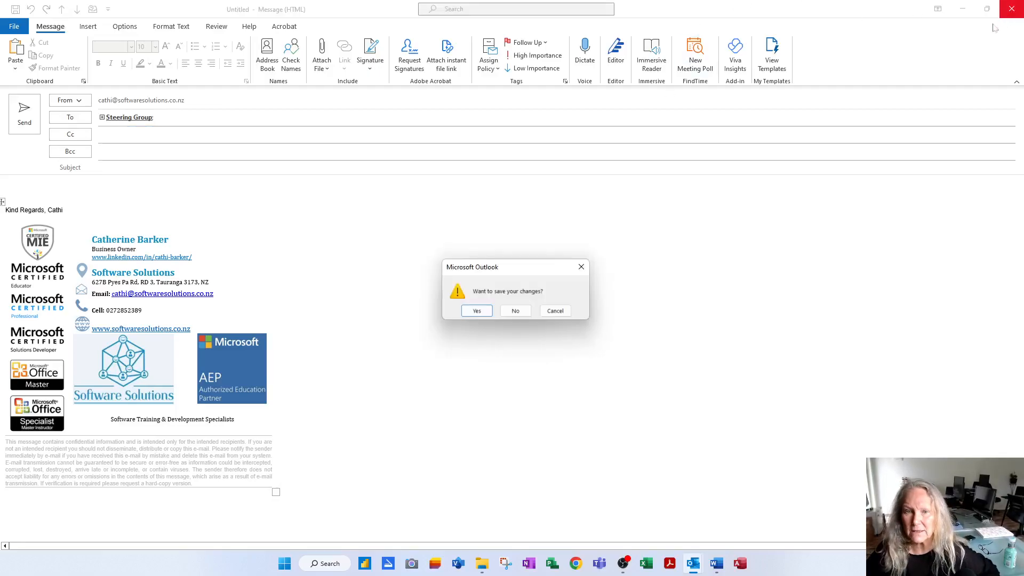
left_click(525, 310)
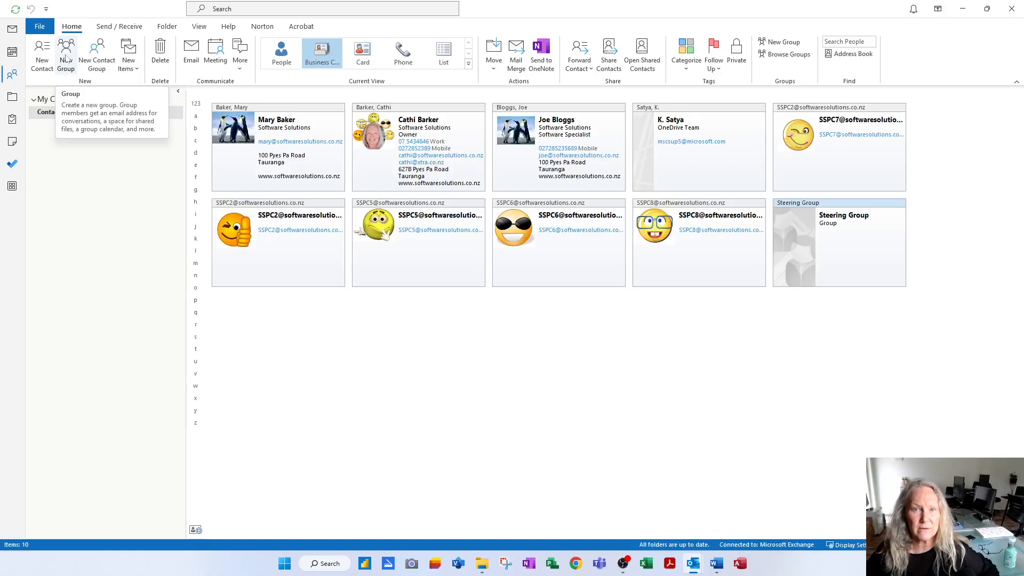
Step: Look at the Create Group form for a new Microsoft 365 group and close it without creating one
left_click(66, 59)
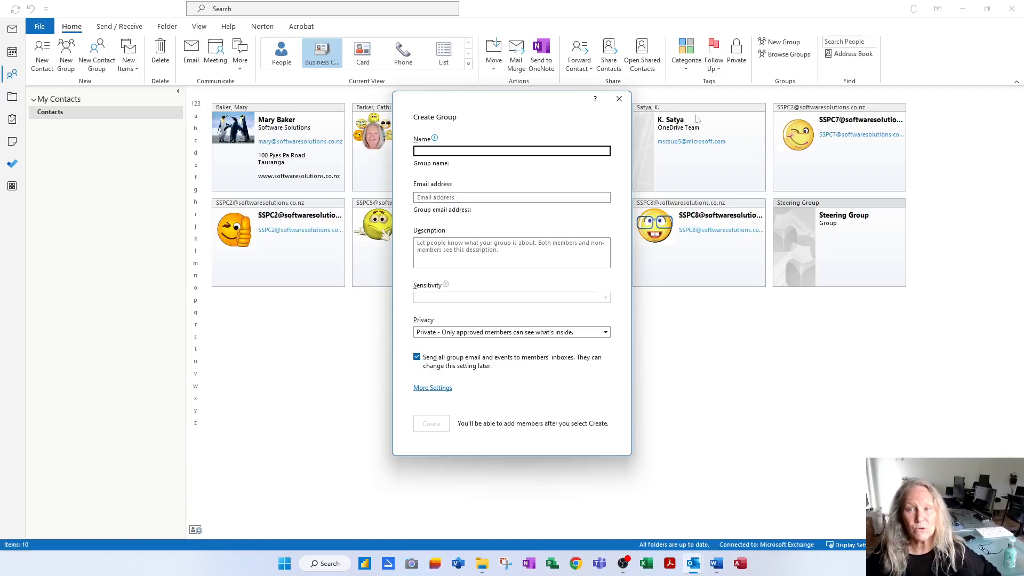
left_click(618, 99)
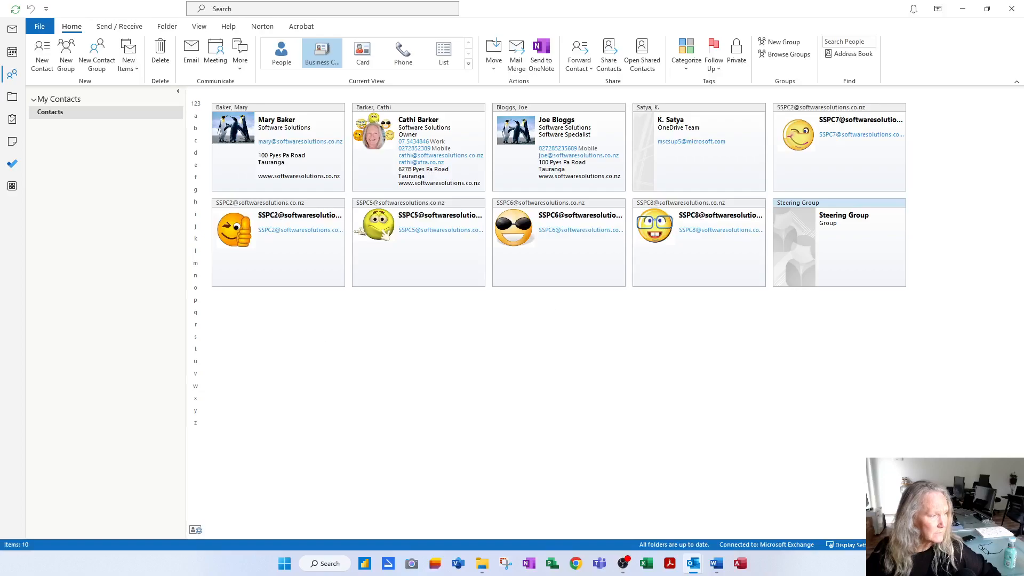
key("alt+Tab")
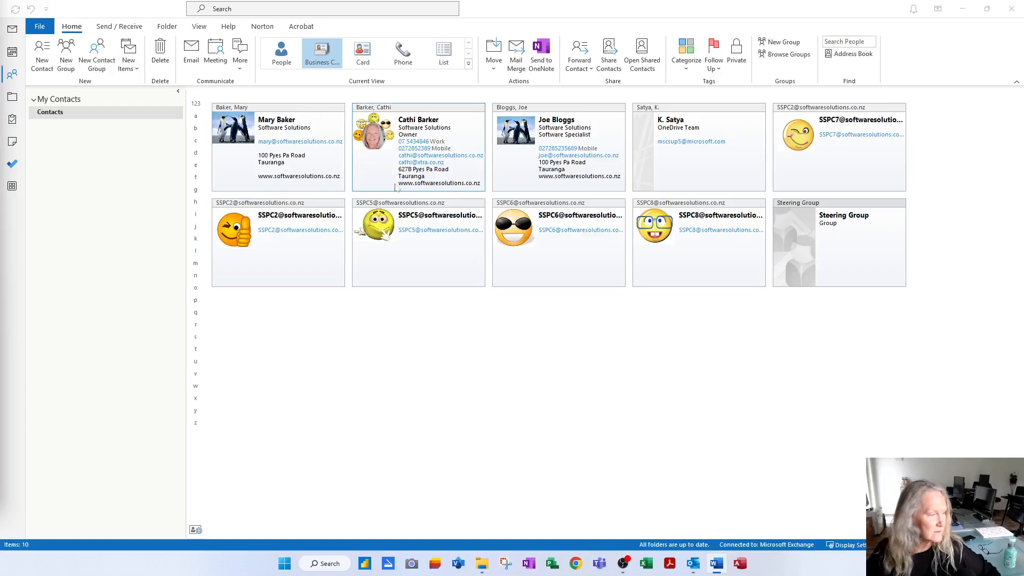
left_click(406, 211)
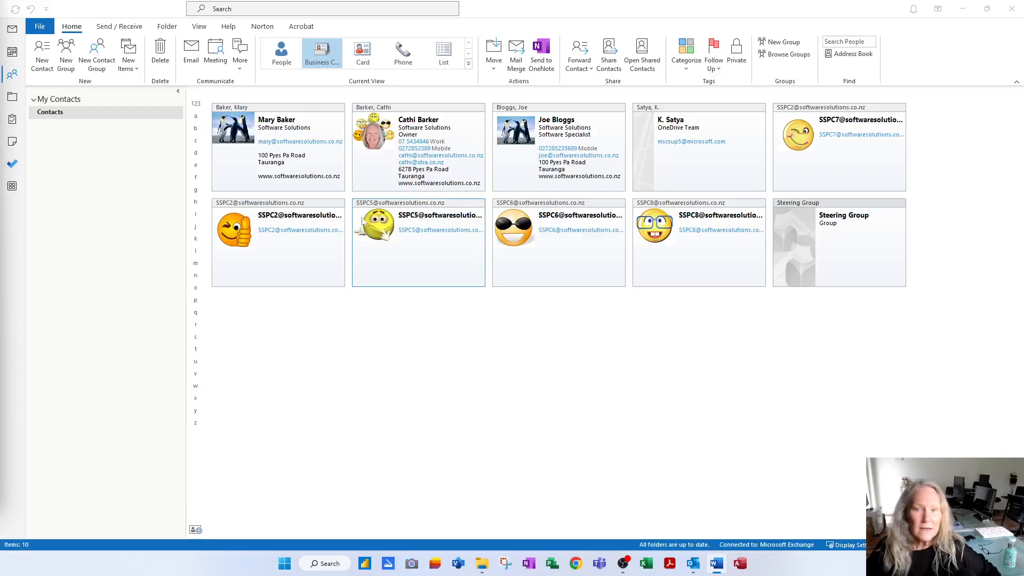
left_click(530, 274)
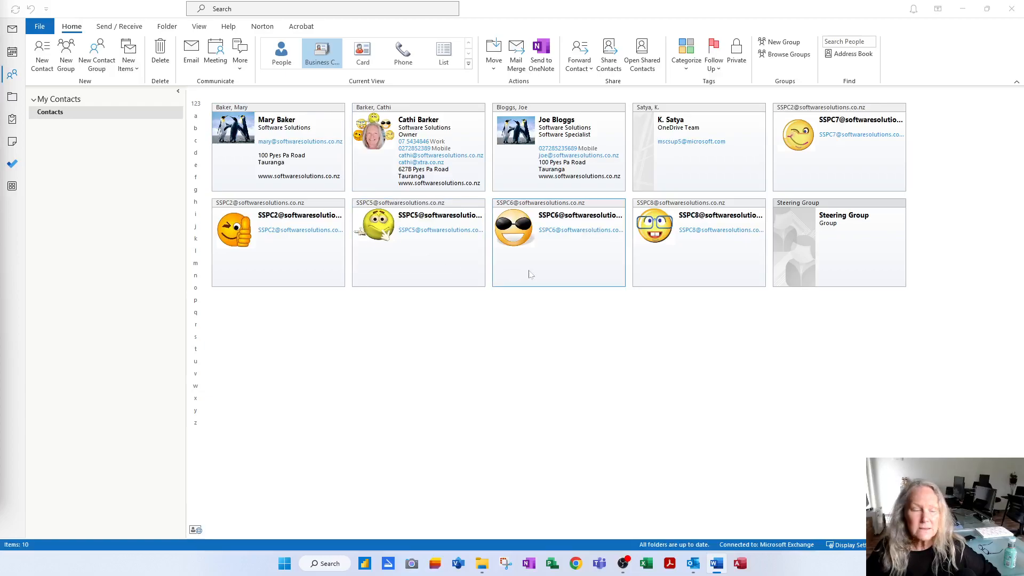
Step: Look at the contacts in the Card, Phone, List and People views, and return to the Business Card view
left_click(362, 55)
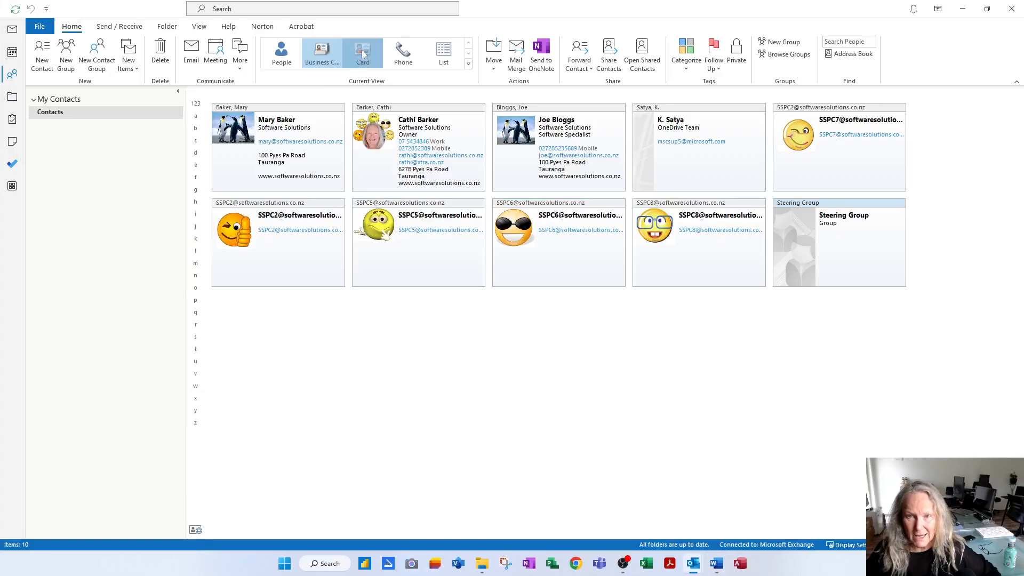
left_click(403, 53)
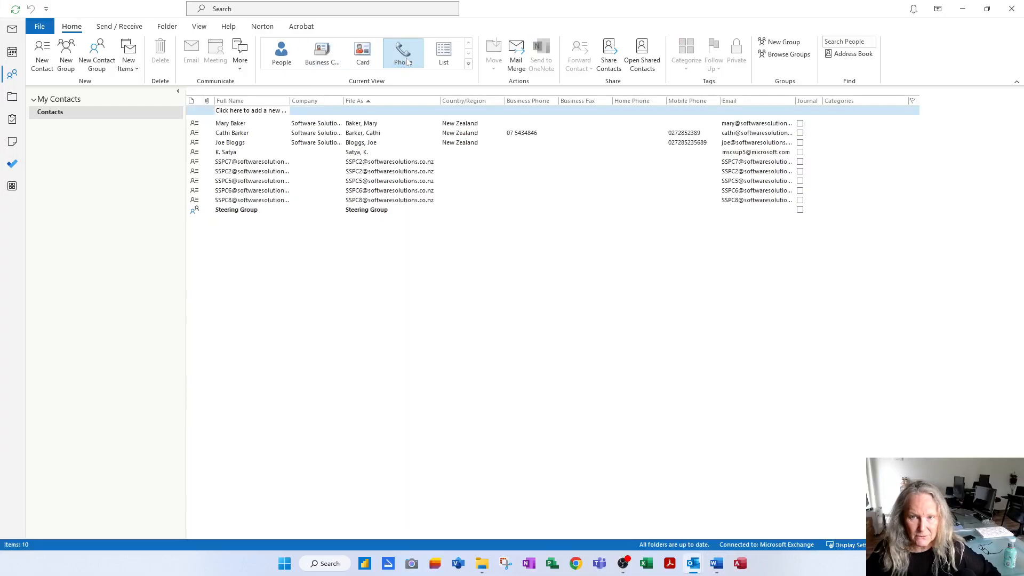
left_click(443, 57)
left_click(282, 56)
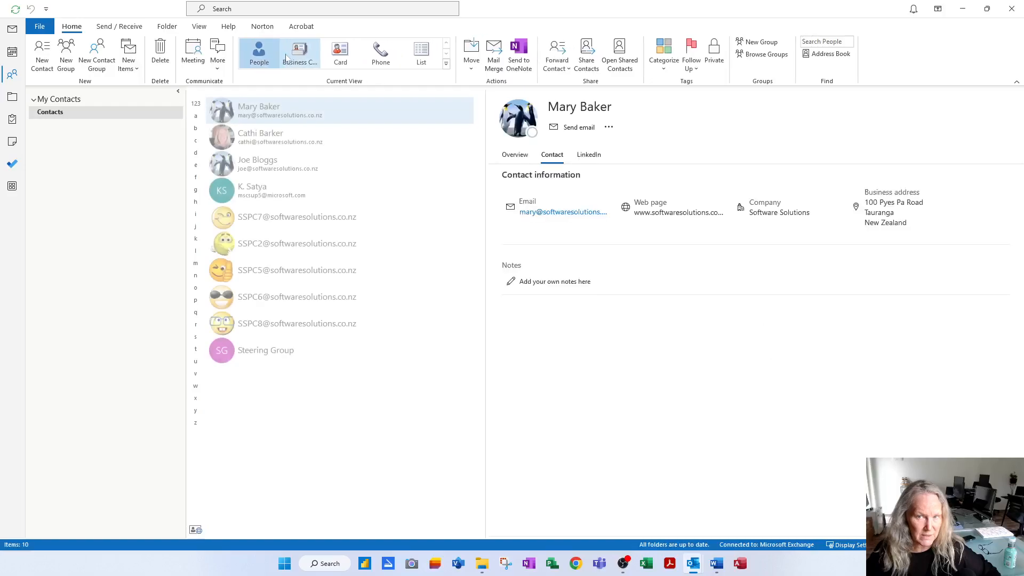
left_click(305, 54)
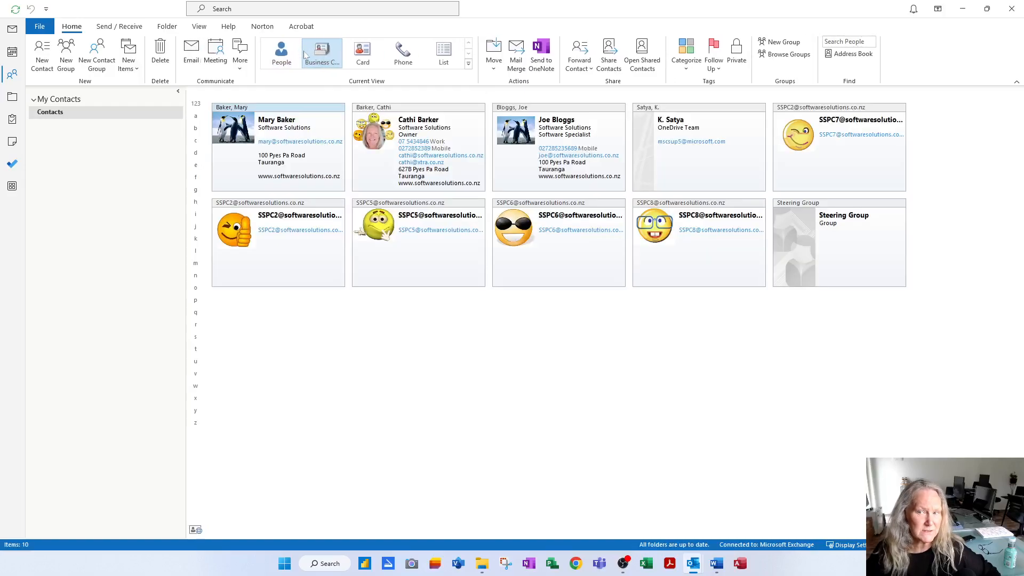